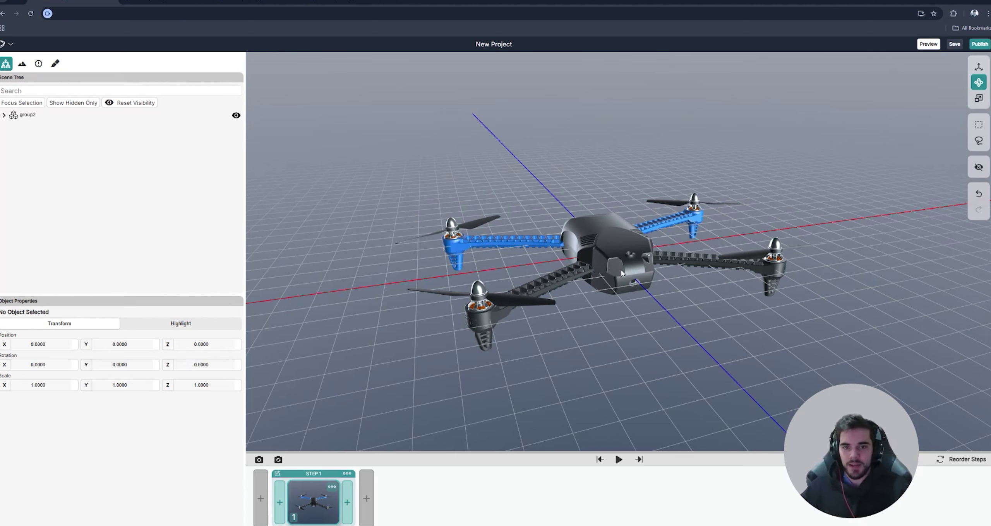
left_click(575, 266)
left_click(543, 288)
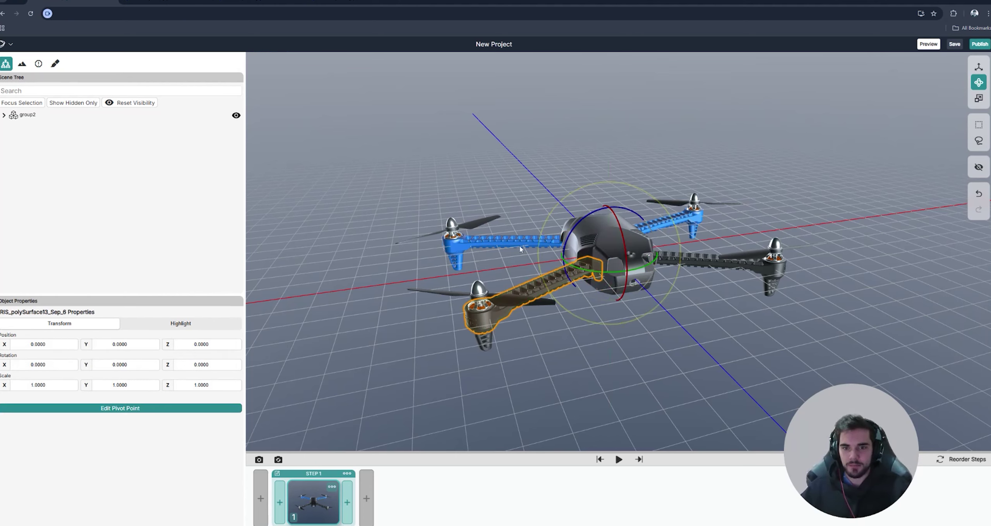
left_click(520, 247)
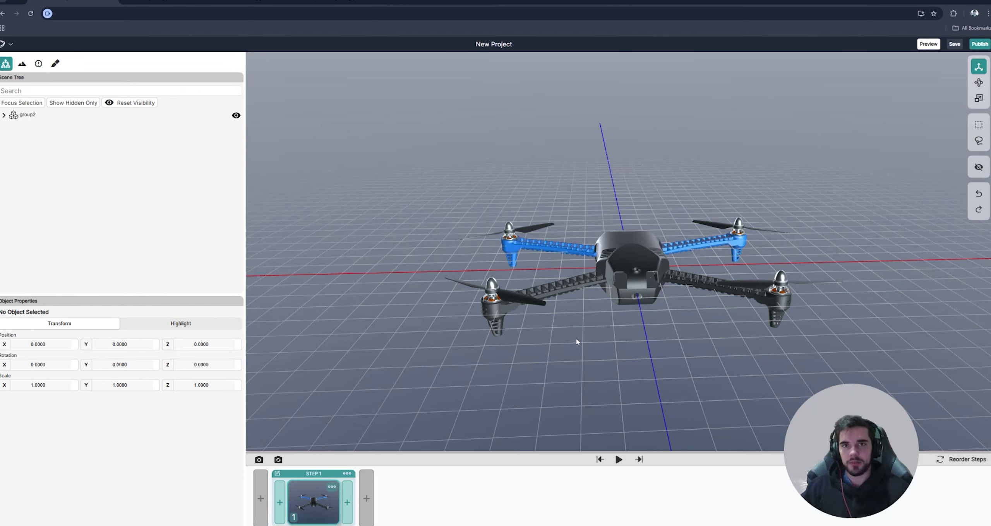
- Try to rotate the front-left propeller about its default pivot point, and undo the rotation
left_click(512, 302)
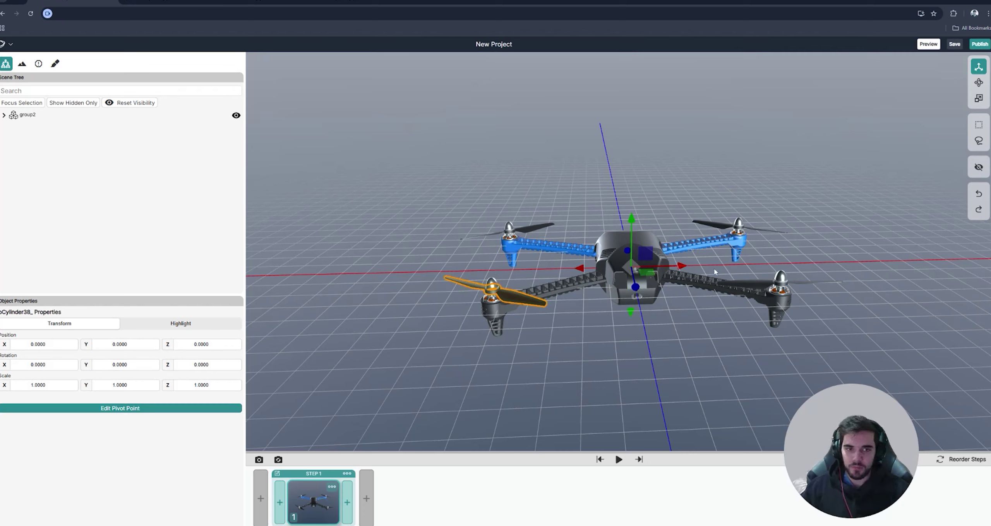
left_click(979, 82)
mouse_move(585, 273)
left_mouse_down()
mouse_move(503, 281)
mouse_move(602, 270)
left_mouse_up()
key("ctrl+z")
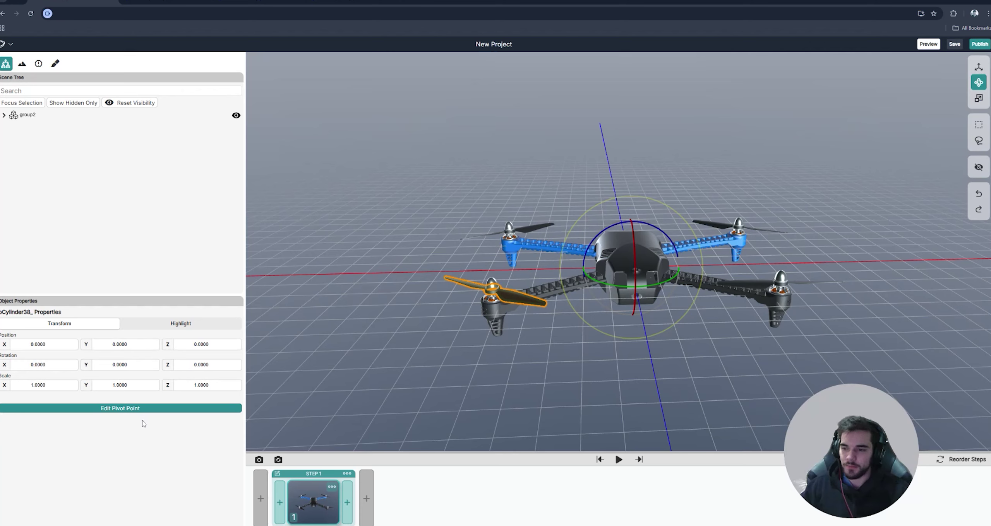
- Snap the selected propeller's pivot point to its geometry center and rotate the propeller about it
left_click(138, 409)
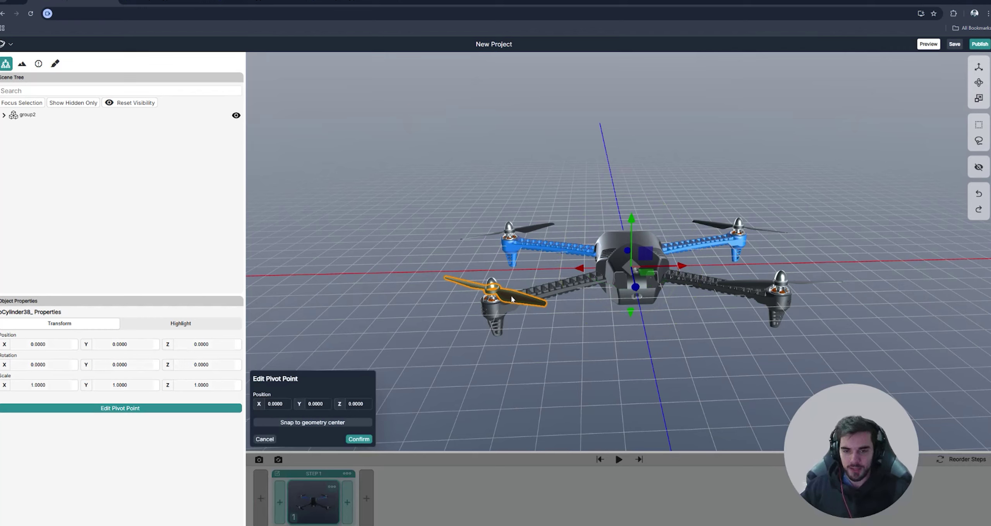
left_click(323, 424)
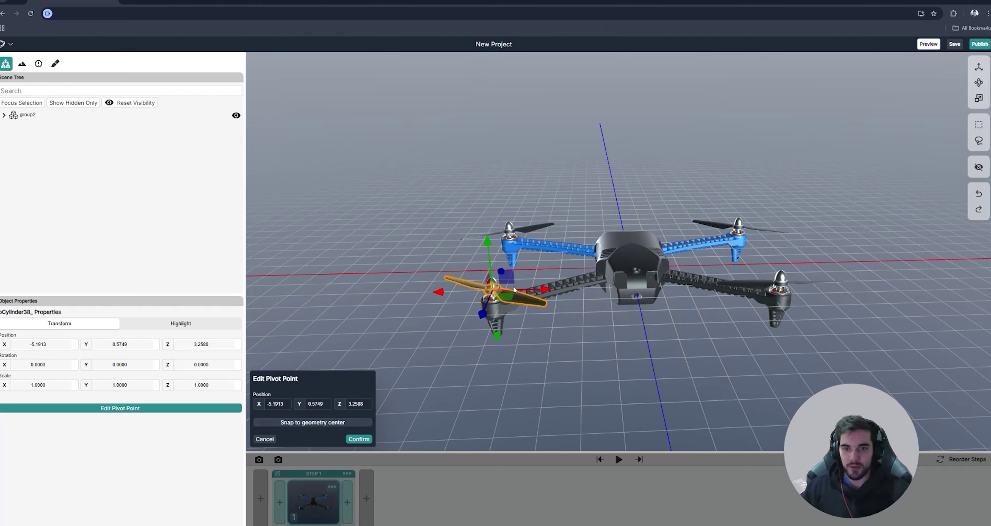
left_click(358, 439)
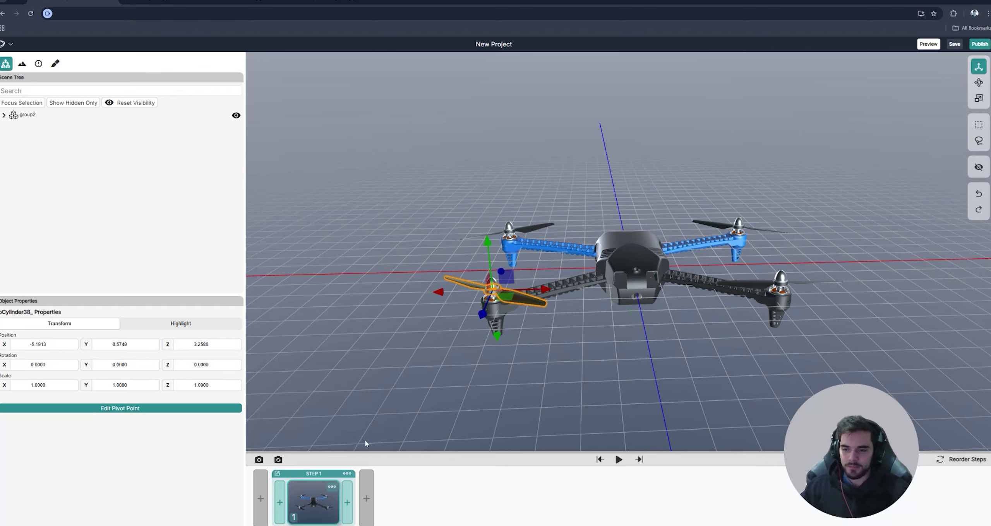
left_click(979, 82)
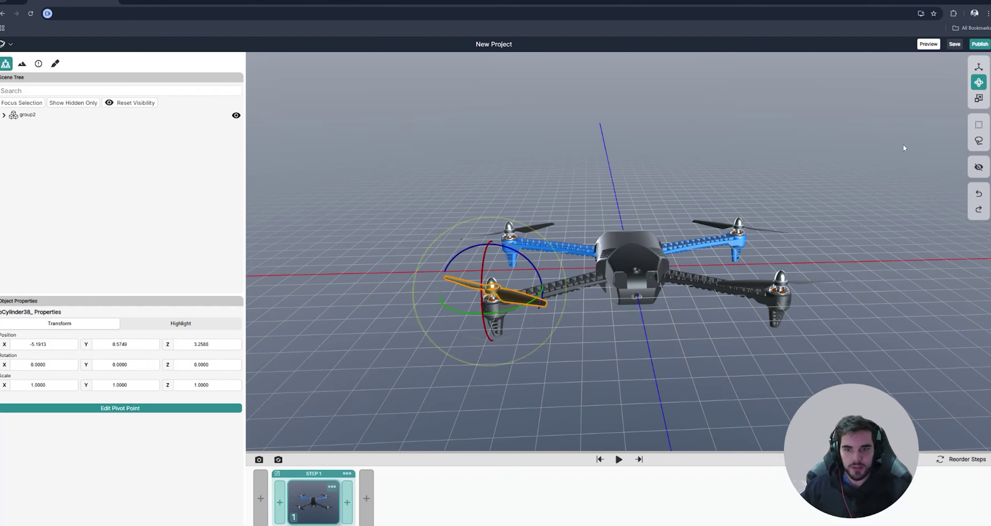
left_click_drag(492, 313, 460, 369)
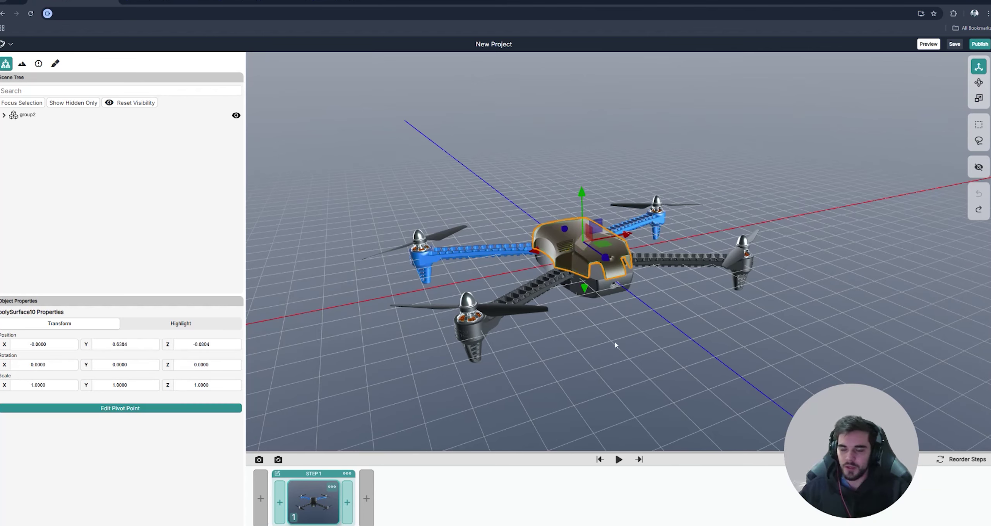
- Try shifting the top cover's pivot point along the X axis
left_click(151, 409)
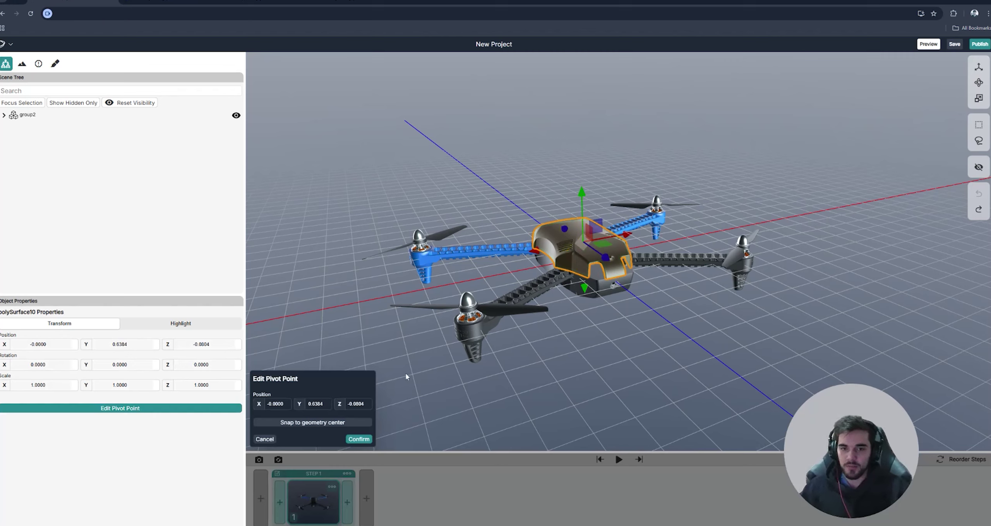
left_click_drag(630, 239, 654, 257)
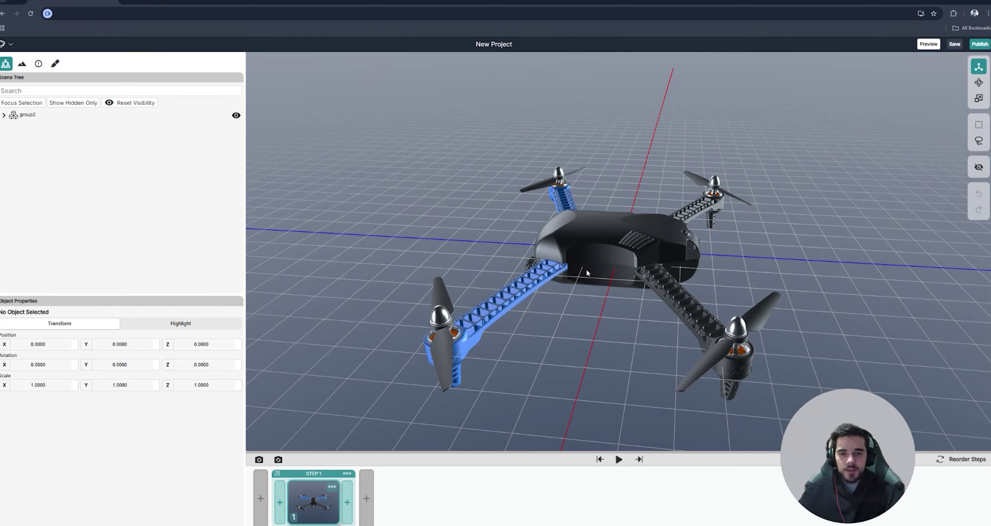
- Move the drone top cover's pivot point to its lower rear corner at about X -1.20, Y 0.26, Z -2.51
left_click(585, 225)
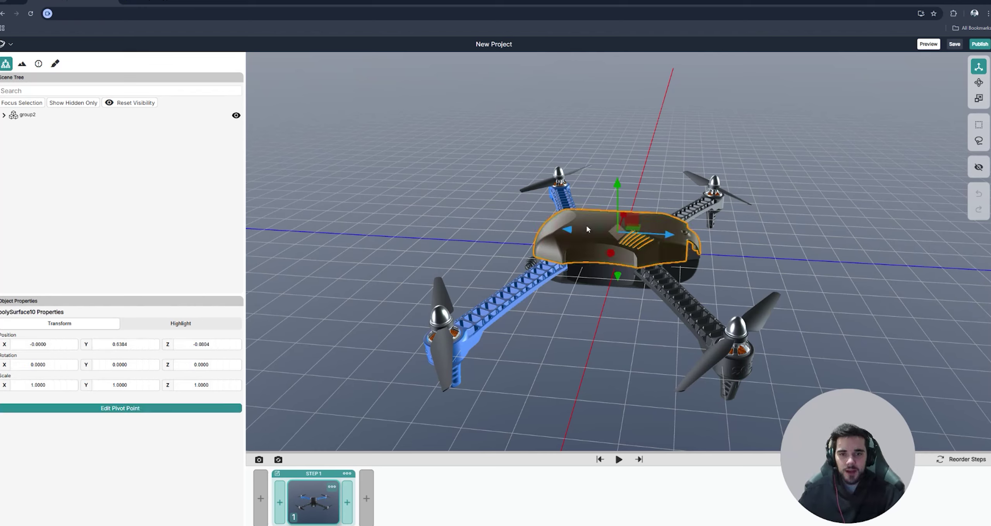
left_click(175, 409)
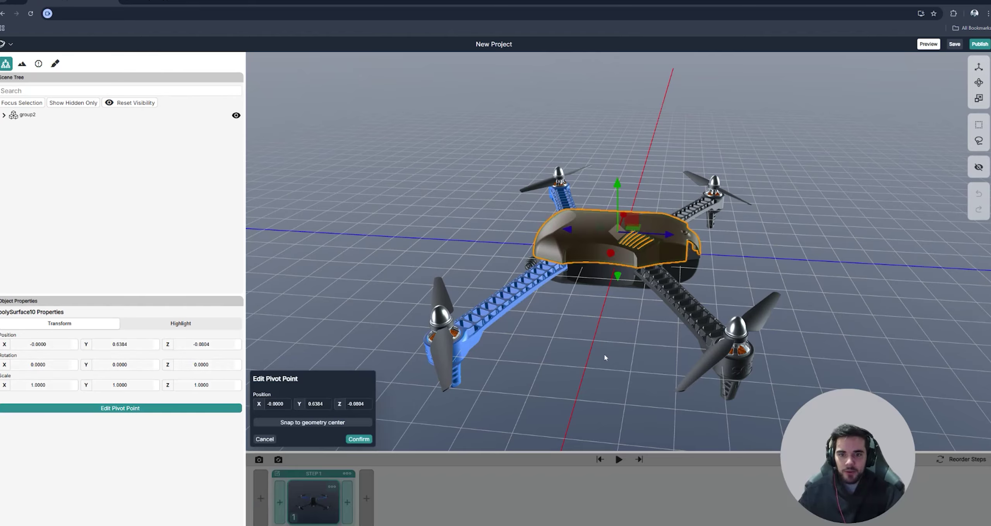
left_click_drag(603, 354, 705, 345)
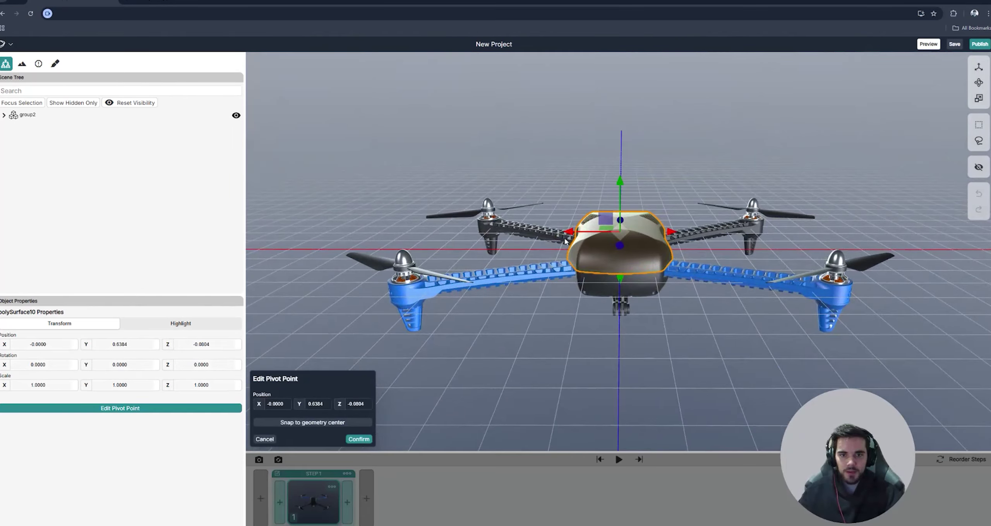
left_click_drag(568, 233, 610, 238)
left_click_drag(778, 337, 683, 344)
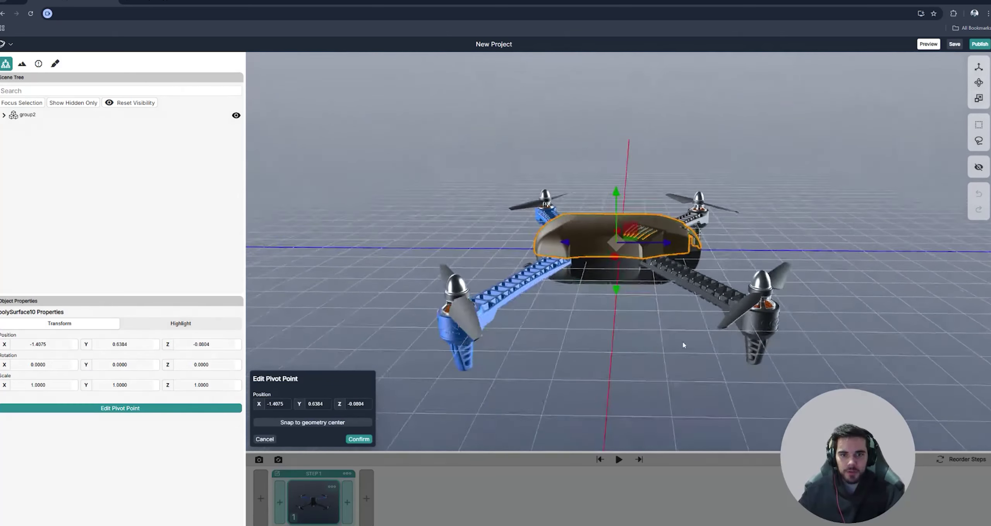
left_click_drag(670, 244, 582, 245)
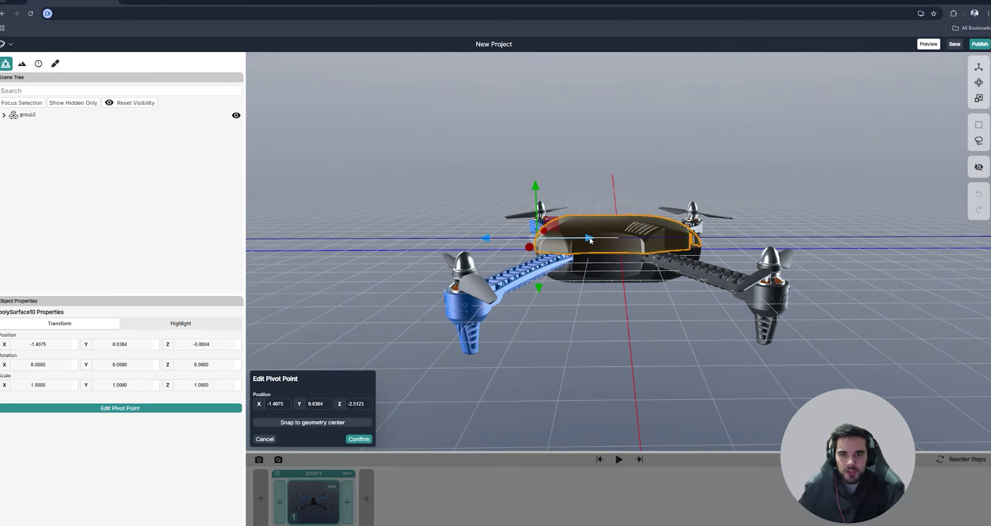
left_click_drag(536, 185, 538, 197)
left_click_drag(487, 279, 613, 271)
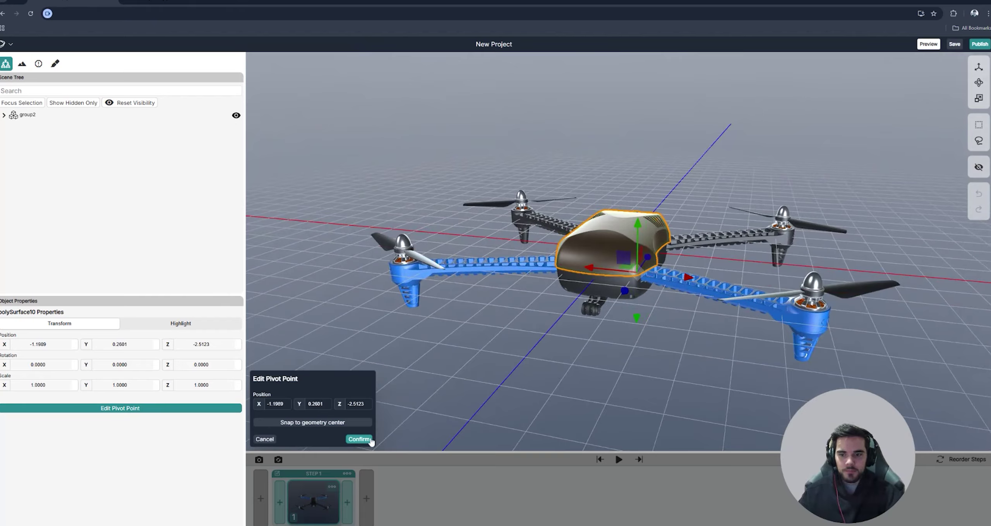
left_click(359, 439)
- Rotate the top cover slightly around the X axis about its rear-corner pivot point
left_click_drag(561, 368, 594, 340)
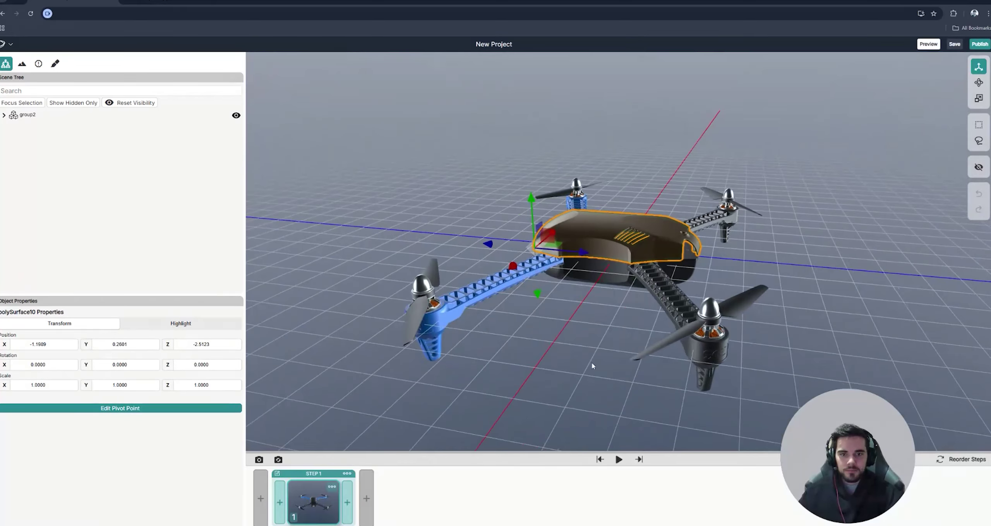
left_click(978, 82)
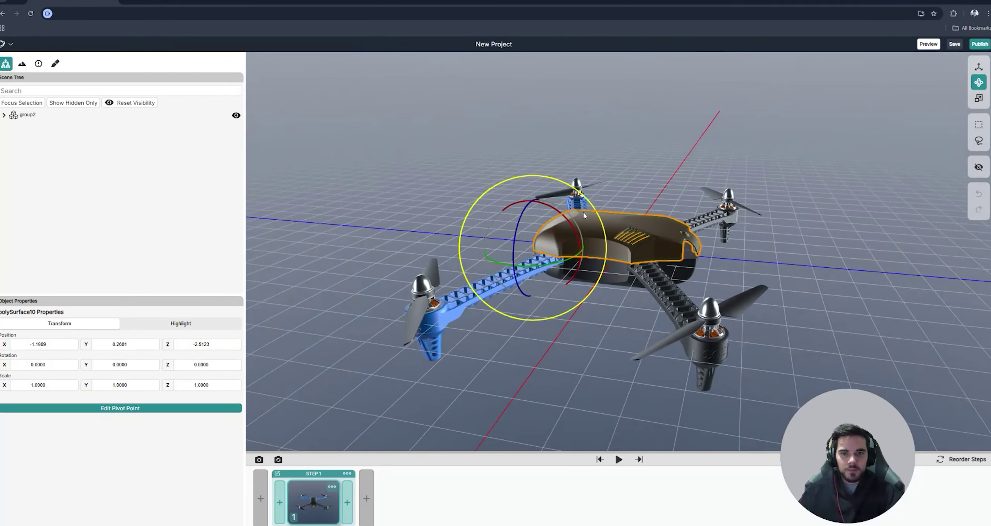
left_click_drag(574, 224, 547, 203)
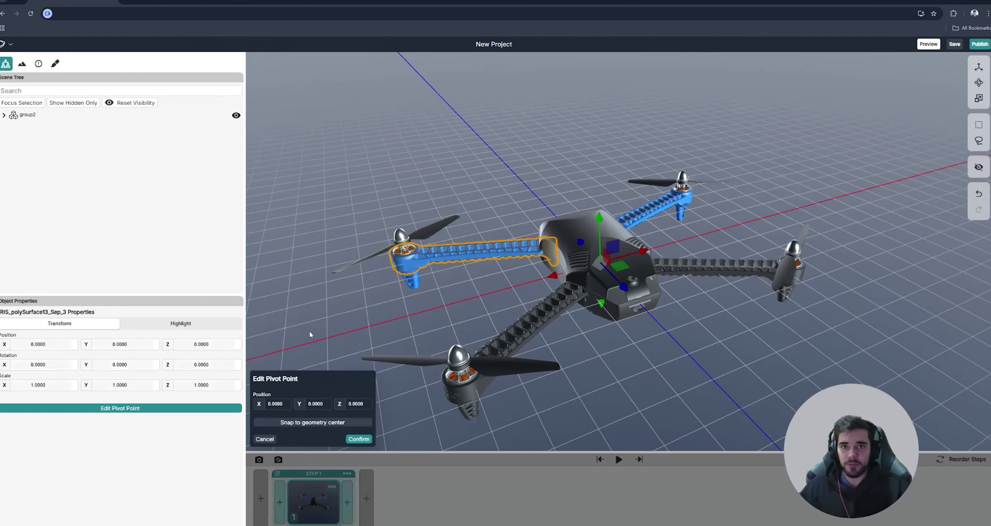
- Snap the selected blue arm's pivot point to its geometry center and apply it
left_click(309, 424)
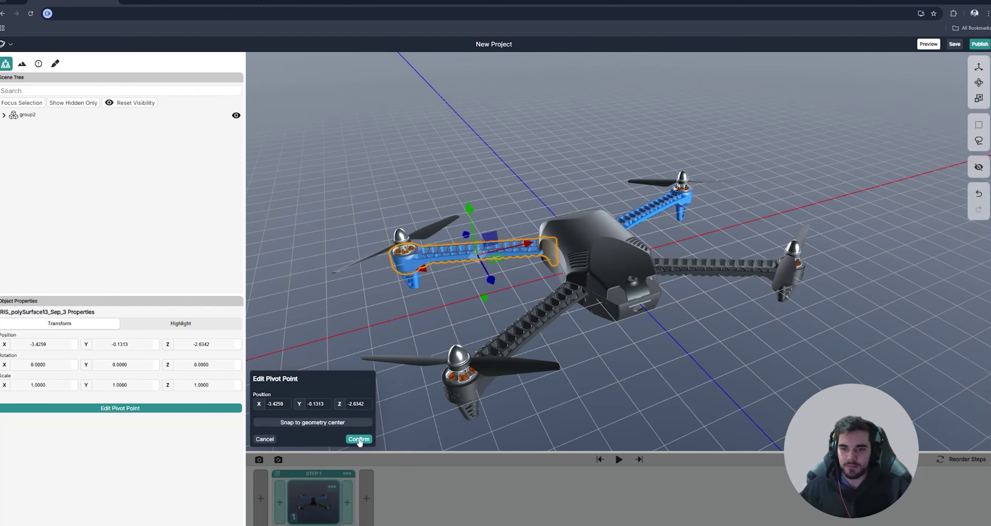
left_click(358, 440)
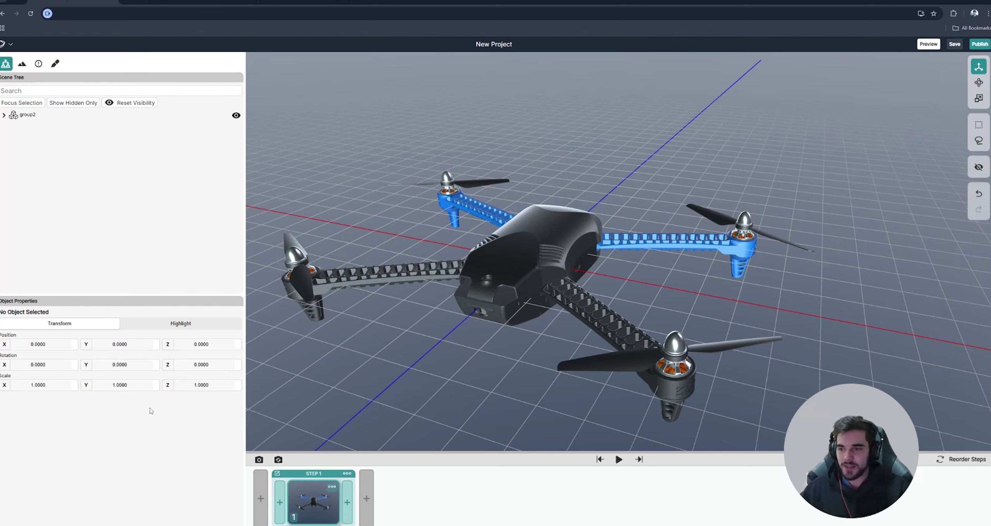
- Set the pivot point of the other blue arm to X 1, Y 0.2, Z 0.5 and apply it
left_click(651, 246)
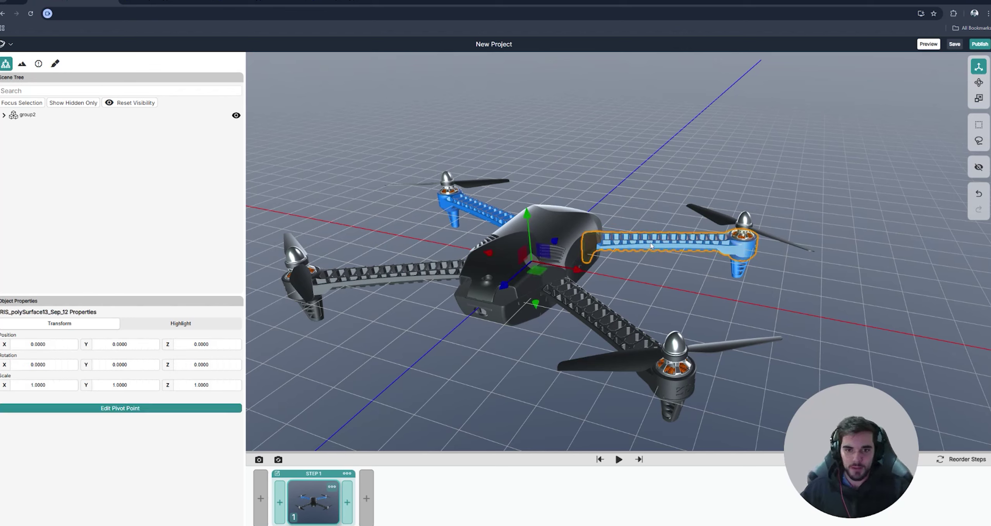
left_click(121, 412)
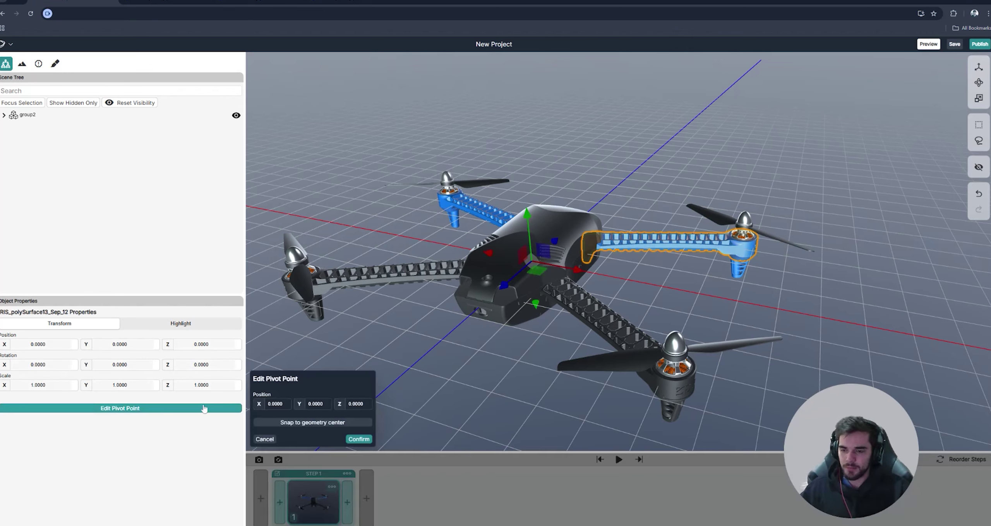
left_click(284, 404)
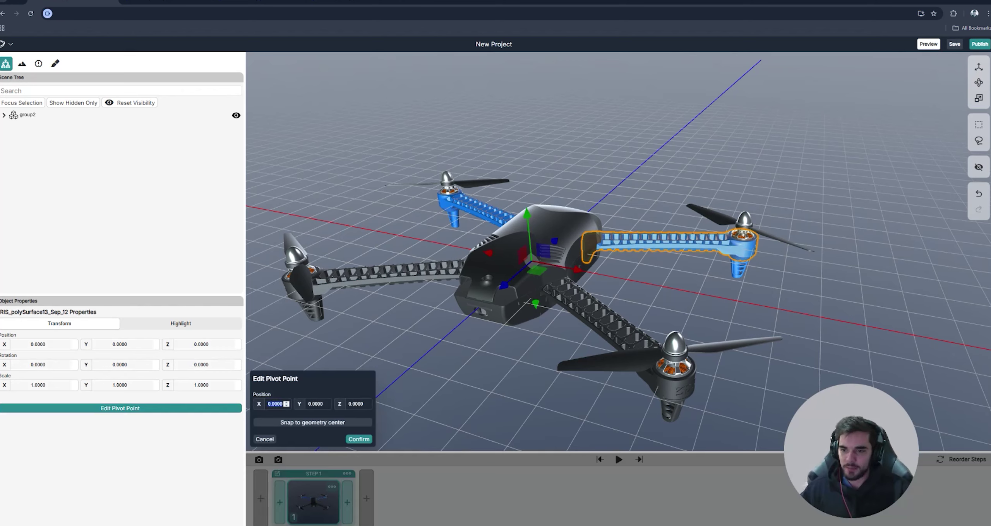
type("1")
key("Tab")
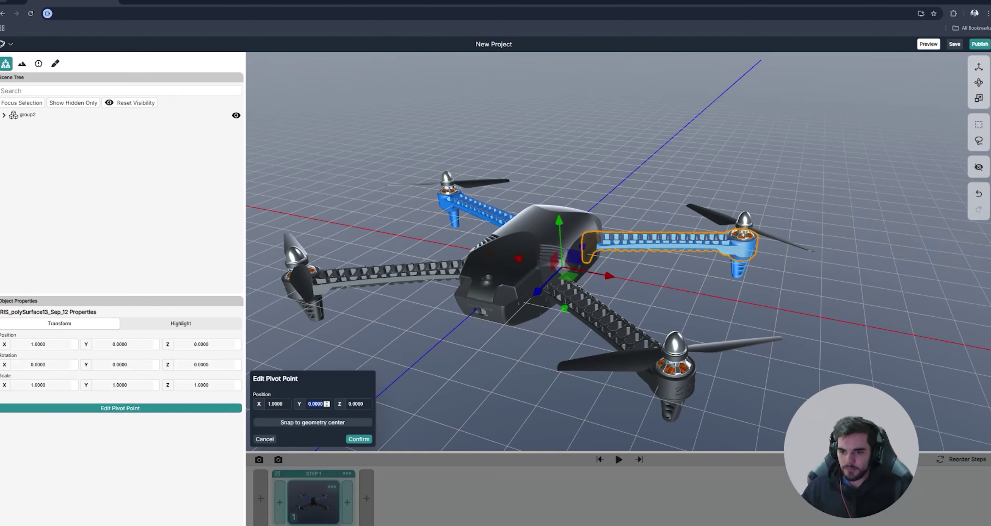
type("0.2")
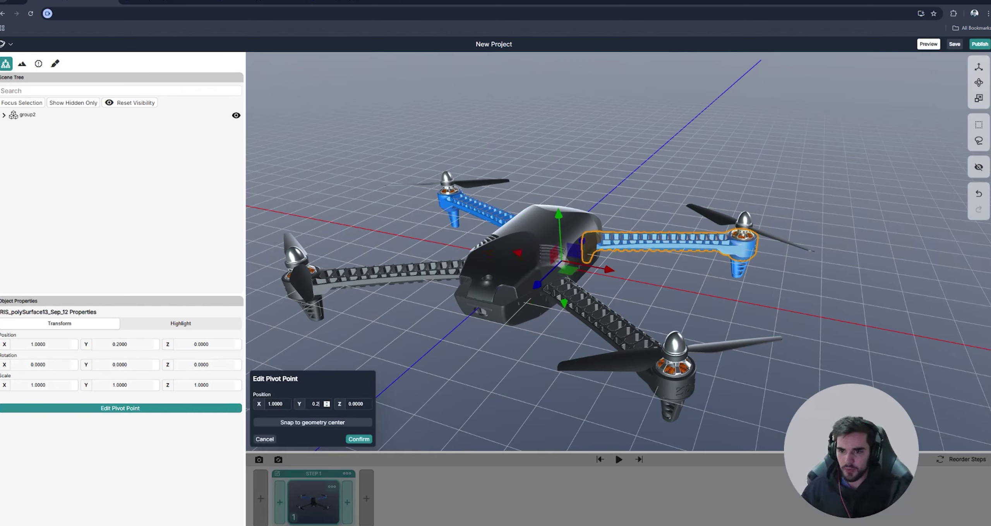
key("Tab")
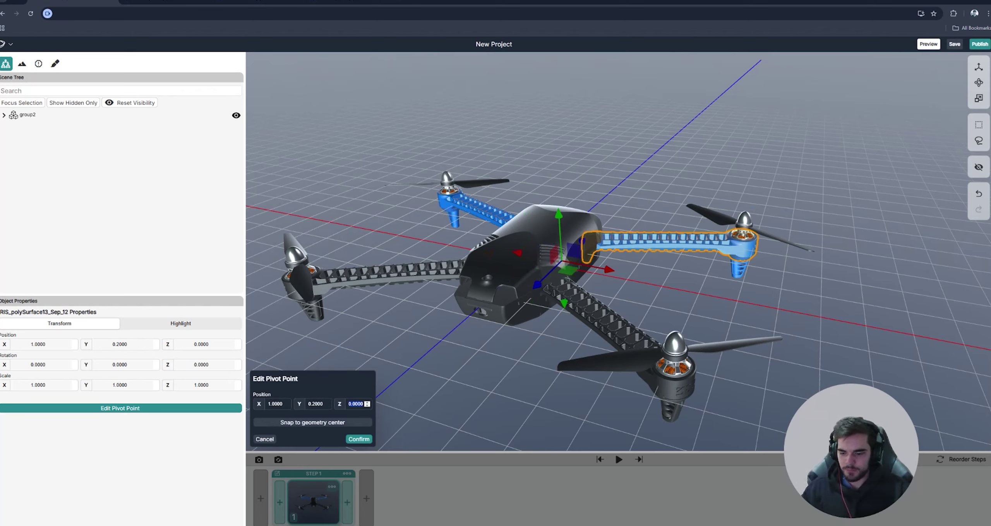
type("0.5")
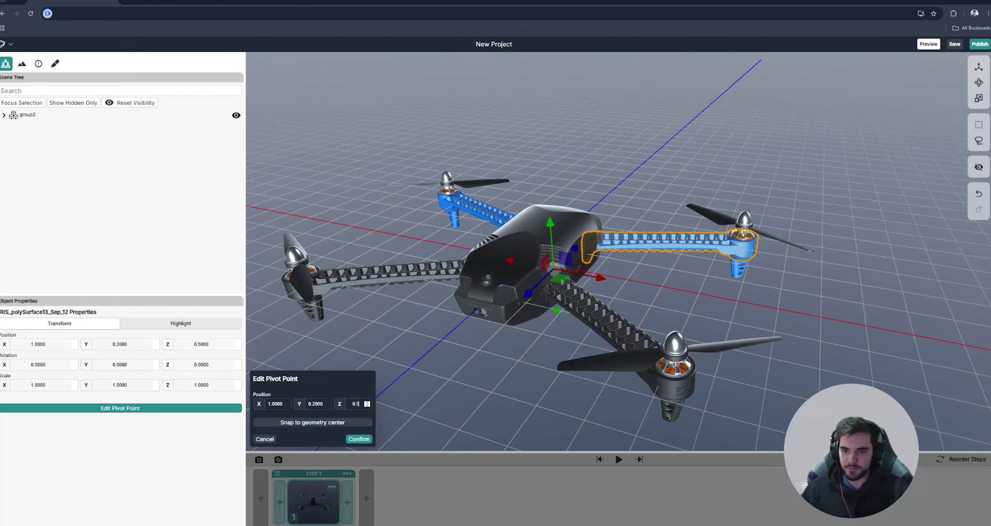
left_click(359, 439)
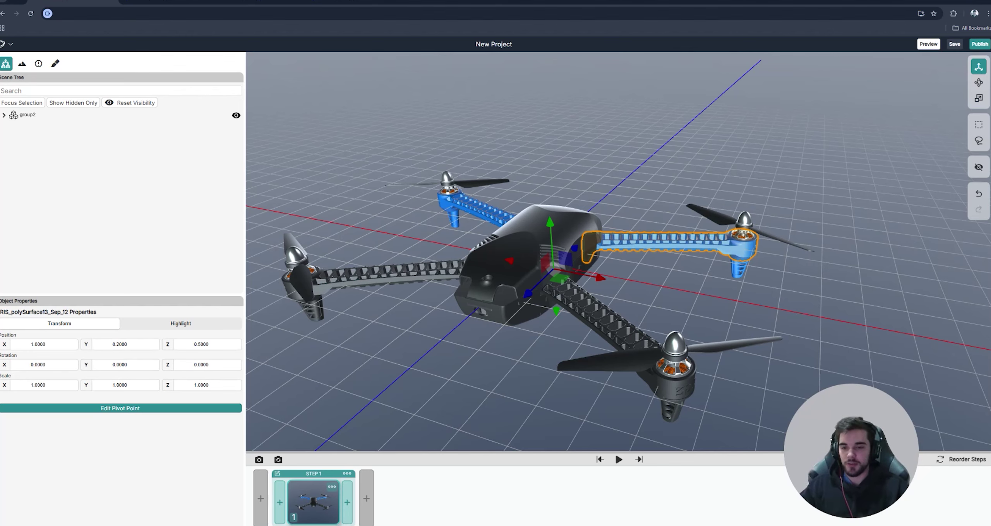
- Reset the top cover's pivot point by snapping it to the cover's geometry center
left_click(489, 370)
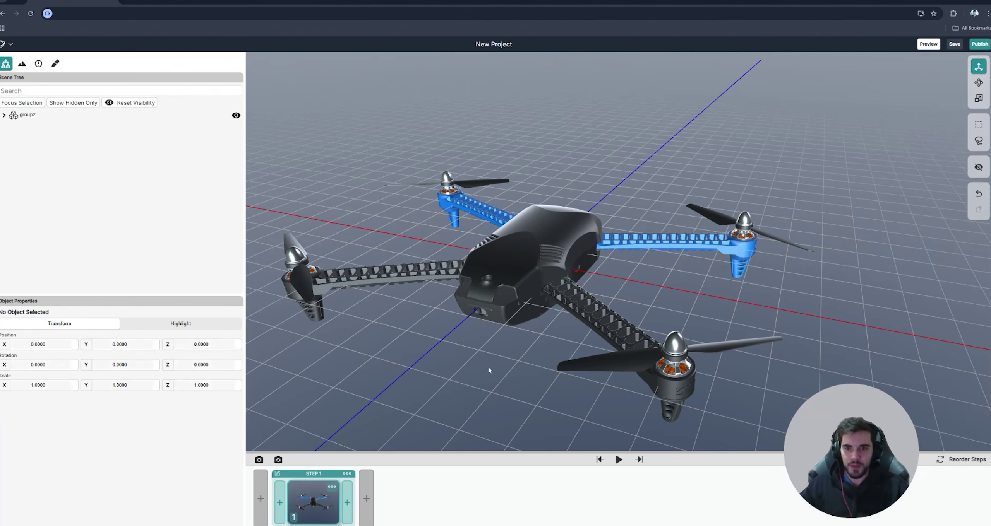
left_click(554, 231)
left_click_drag(511, 363, 600, 374)
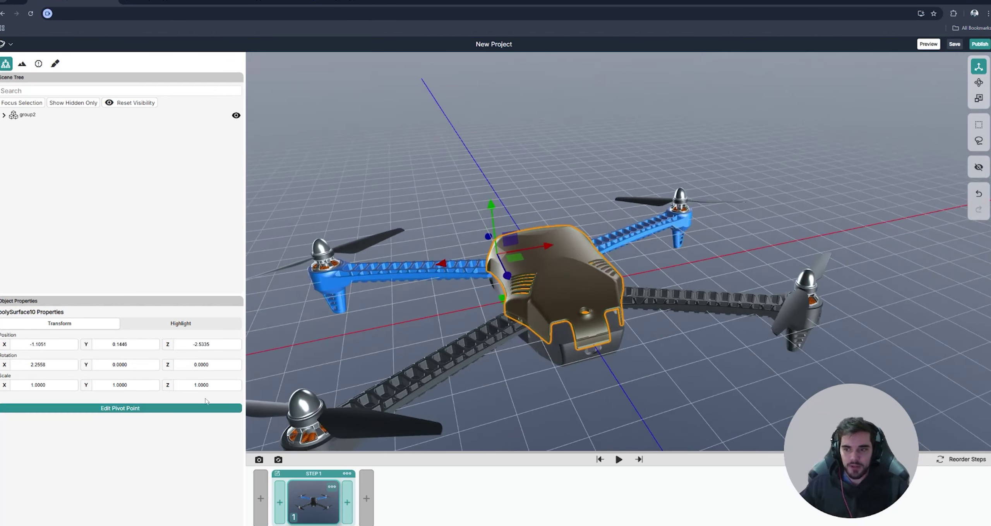
left_click(168, 411)
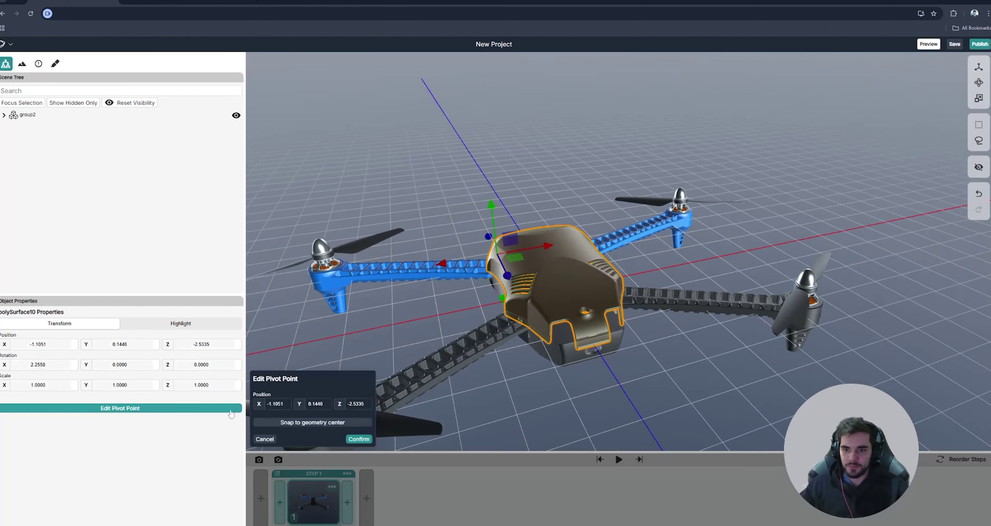
left_click(312, 423)
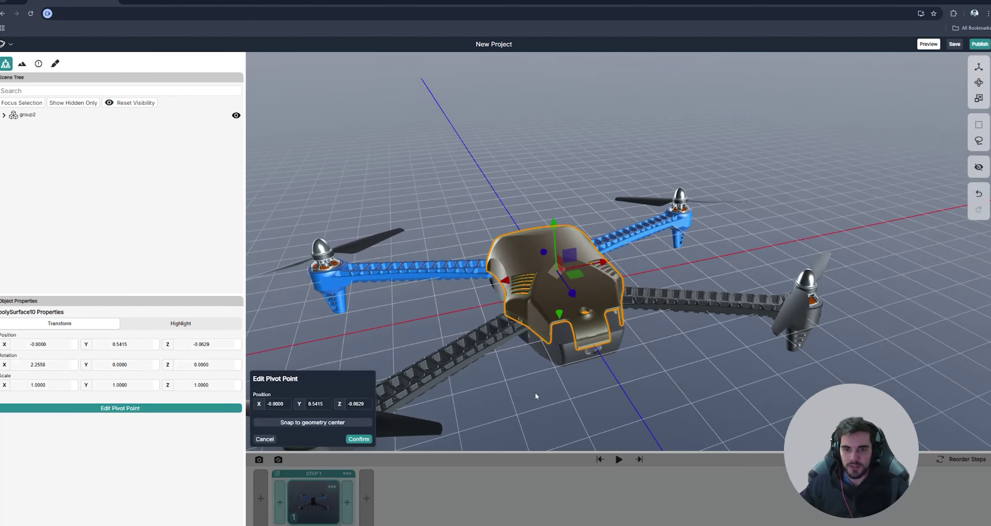
left_click(358, 439)
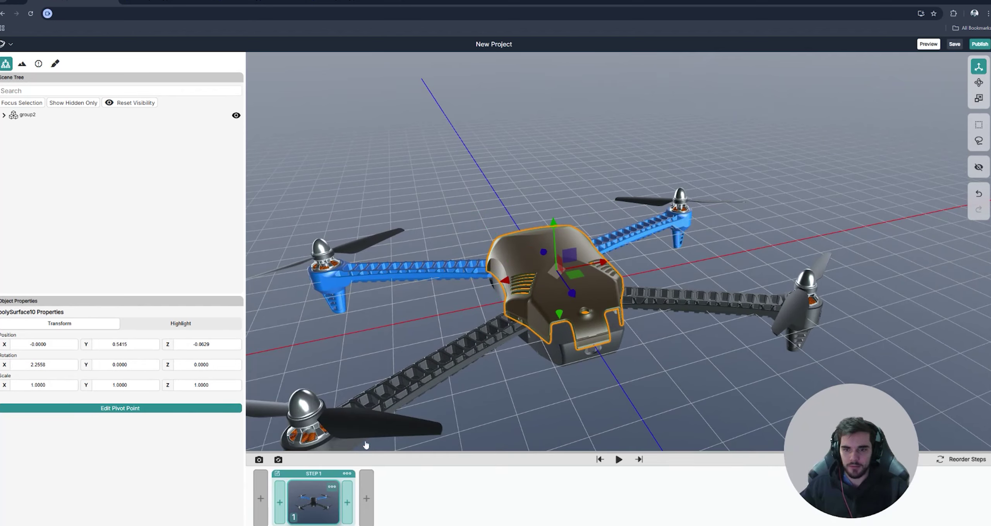
left_click_drag(534, 384, 518, 379)
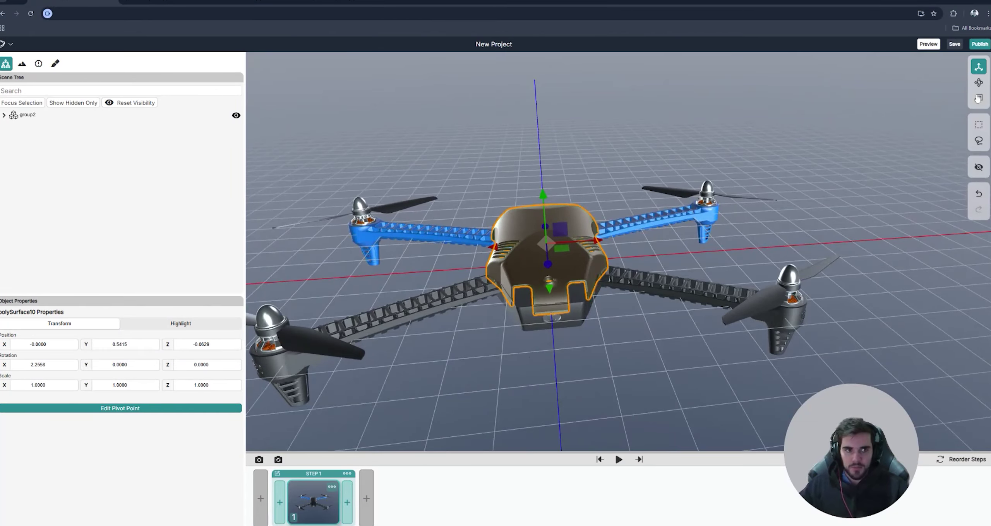
key("e")
left_click_drag(580, 264, 499, 282)
key("ctrl+z")
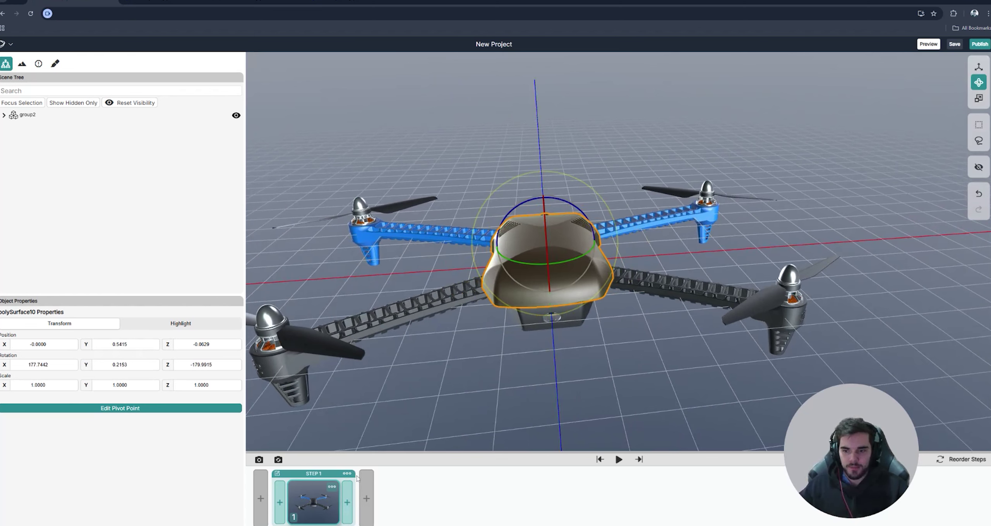
- Add a second frame to Step 1 with the top cover turned about 180° around its Y axis, and play the animation
left_click(347, 503)
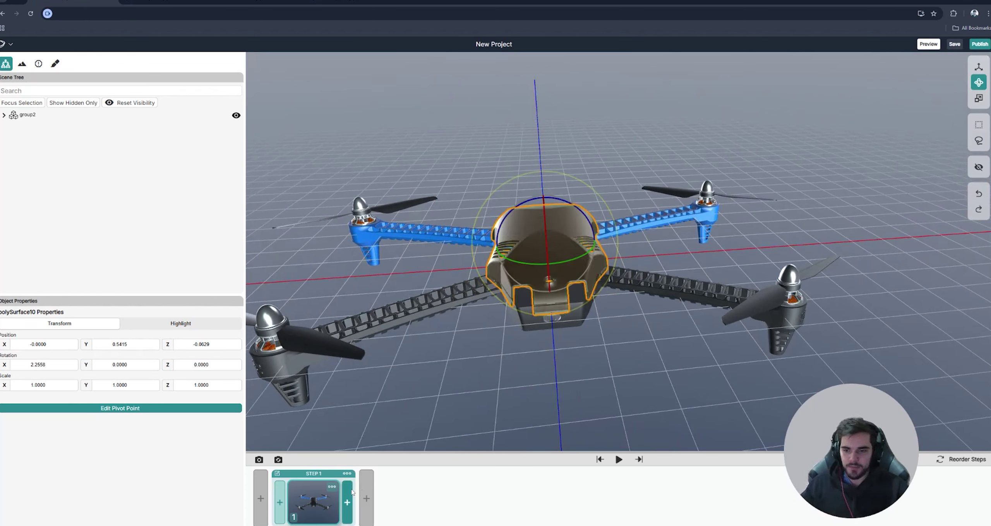
left_click_drag(500, 304, 466, 315)
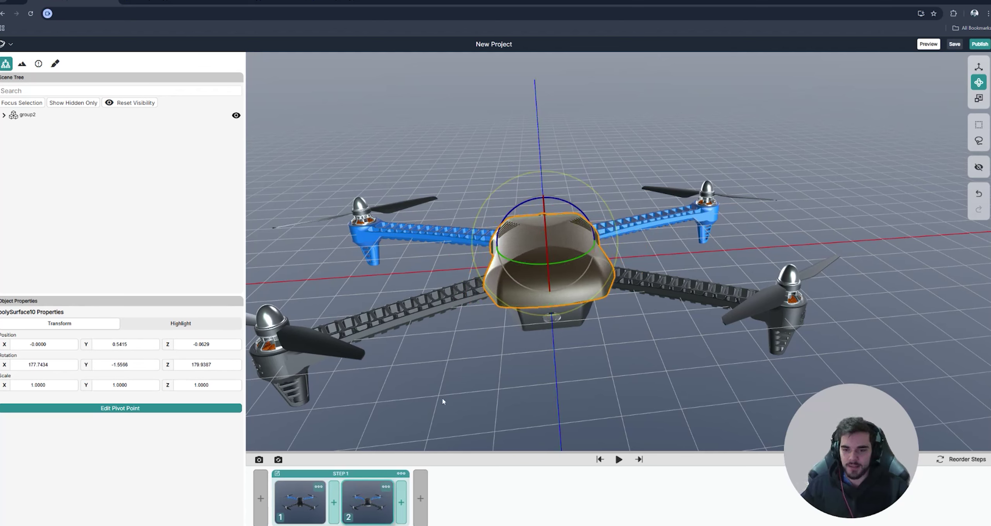
left_click(618, 459)
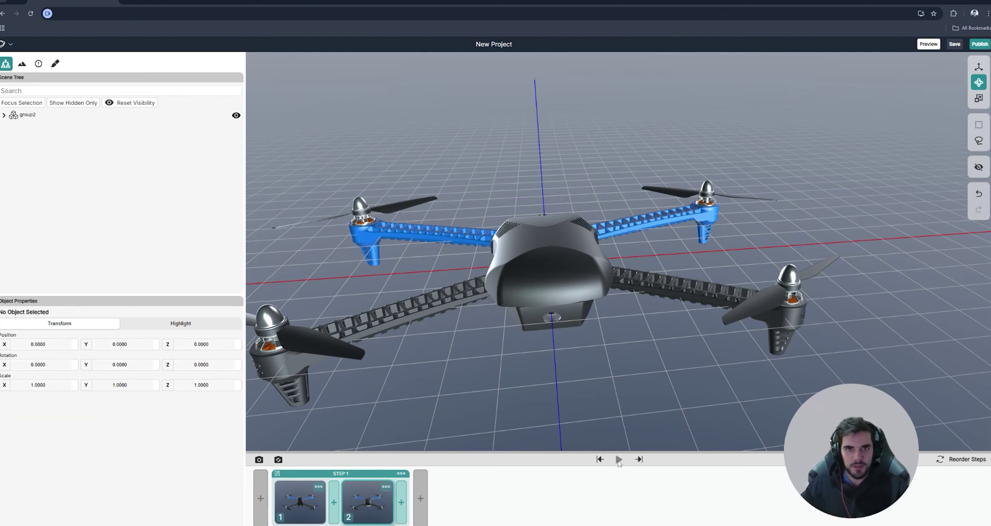
- In the first frame, move the top cover's pivot point along X to about 6.85, out beyond the drone's body, and apply it
left_click(314, 516)
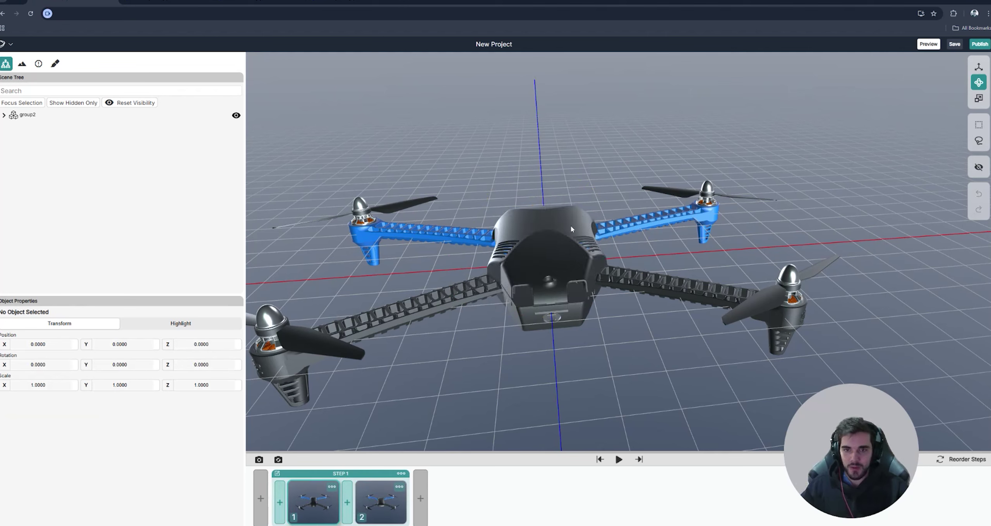
left_click(546, 248)
left_click(161, 409)
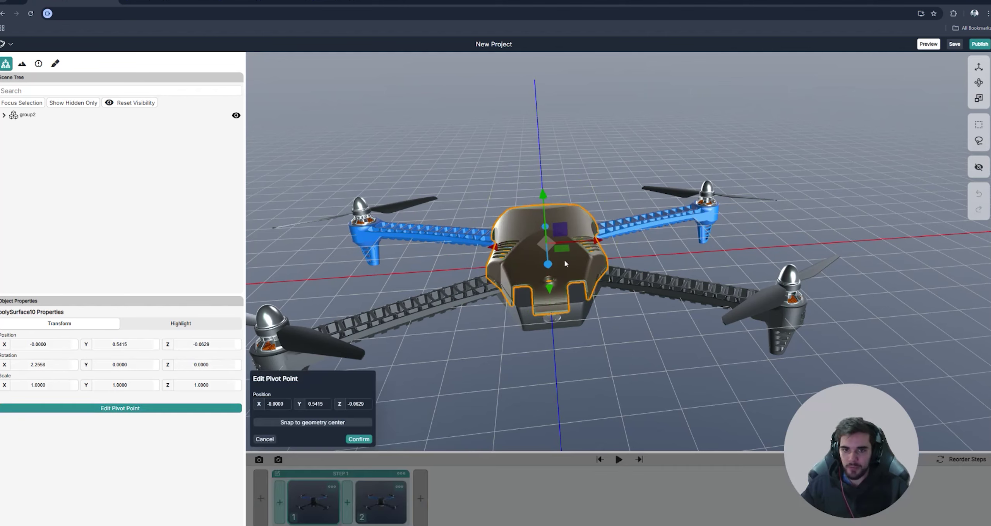
left_click_drag(588, 245, 836, 227)
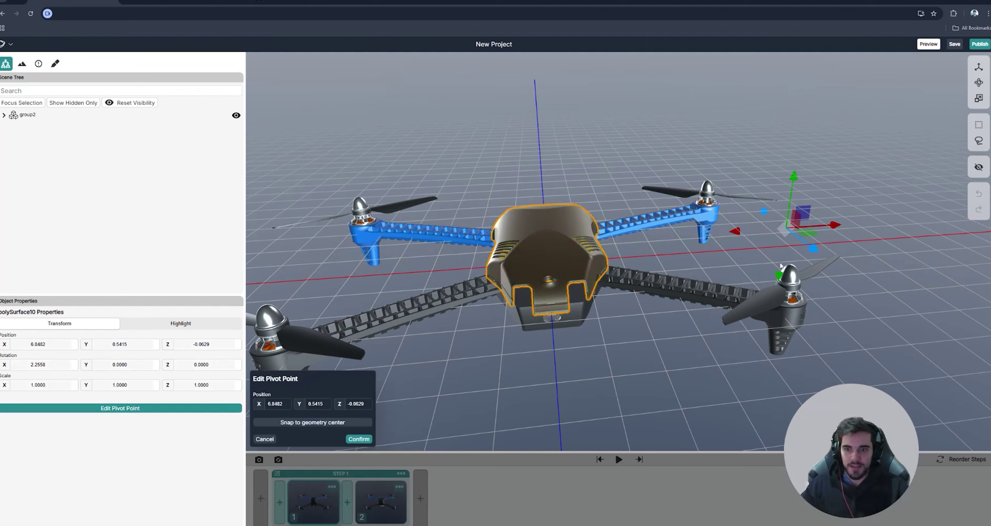
left_click(357, 441)
left_click(357, 447)
- Play the two-frame animation to view the top cover's rotation about its offset pivot point
left_click(619, 460)
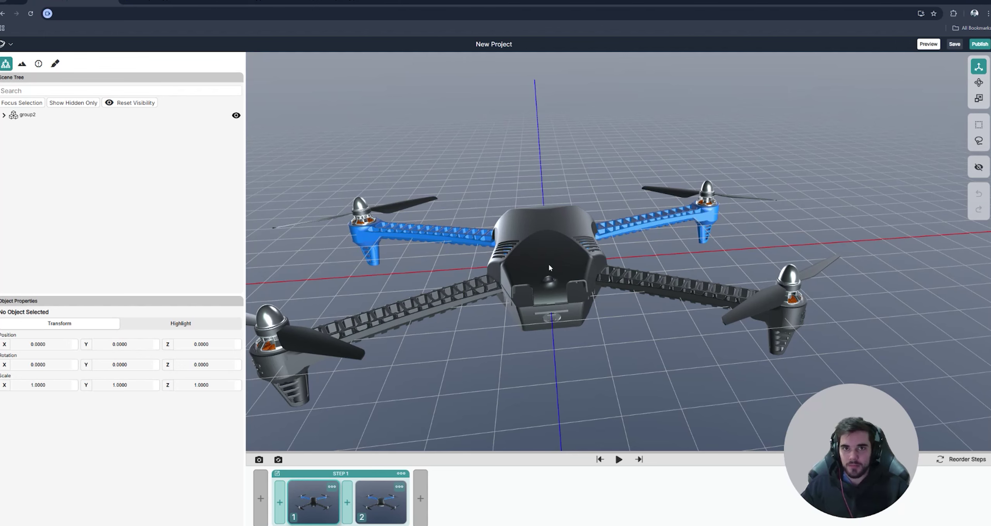
left_click(618, 460)
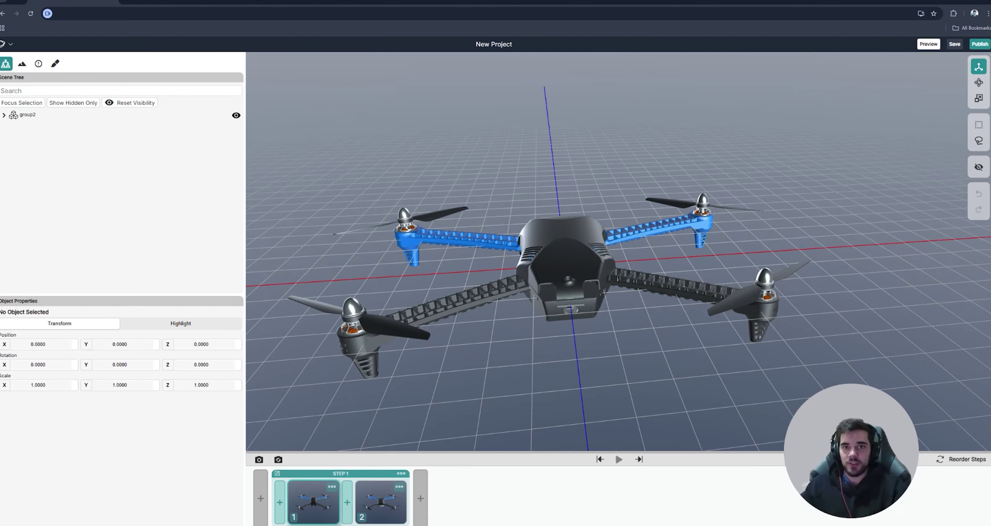